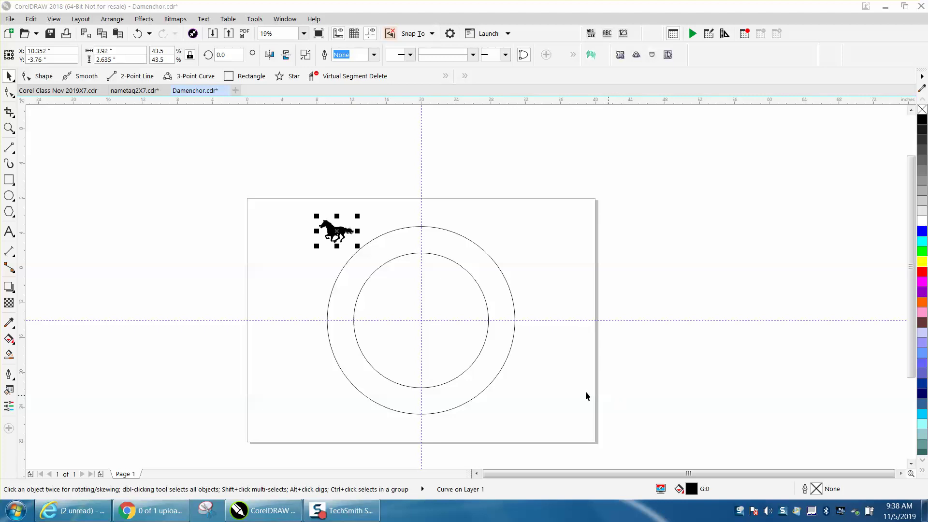
Centre the horse silhouette on the circles' centre with P, then zoom in on the two circles.
click(245, 174)
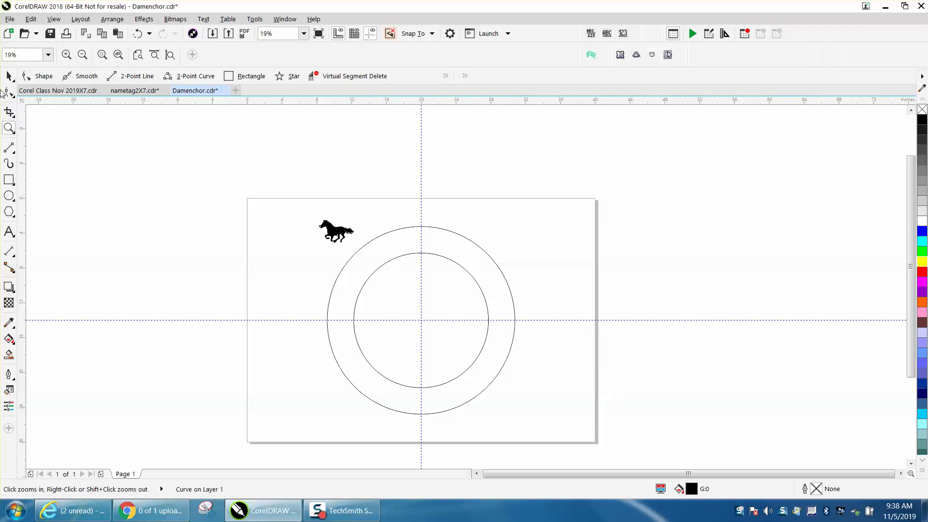
click(335, 230)
drag(349, 229, 394, 208)
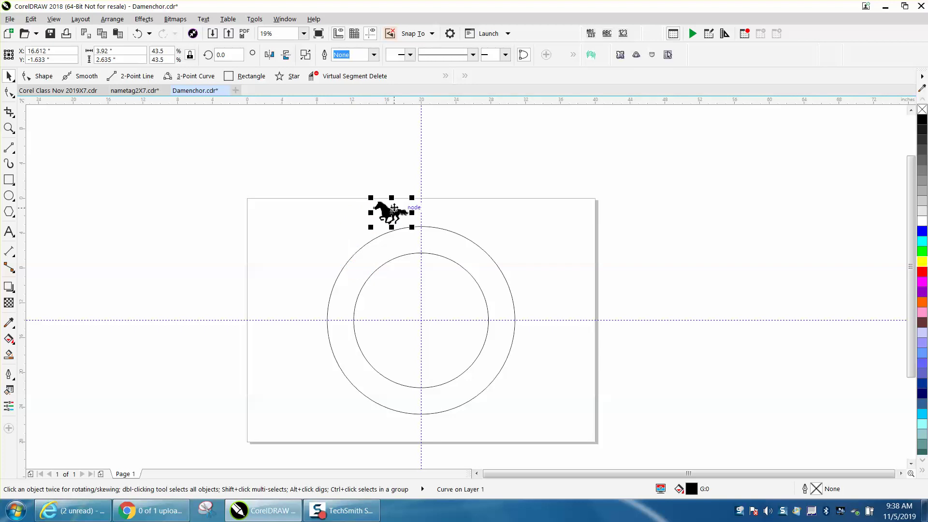
key(p)
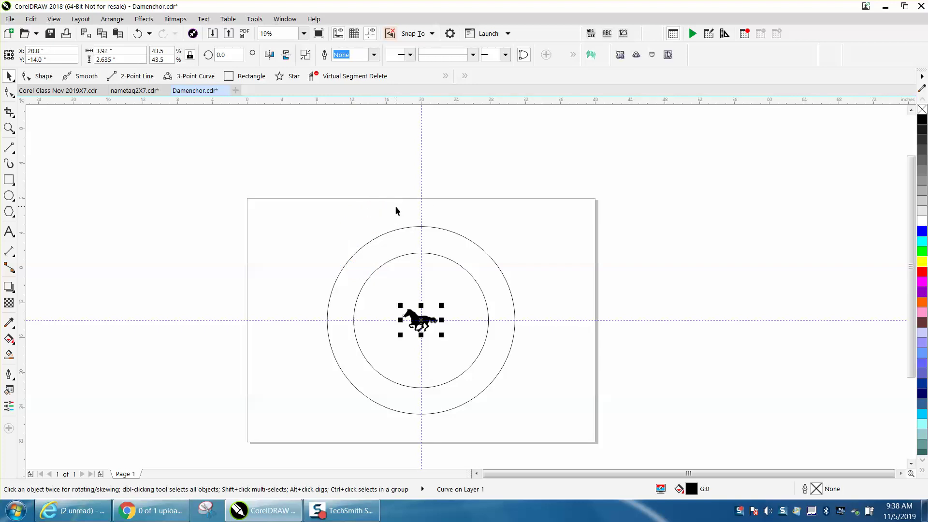
click(8, 128)
drag(319, 210, 598, 433)
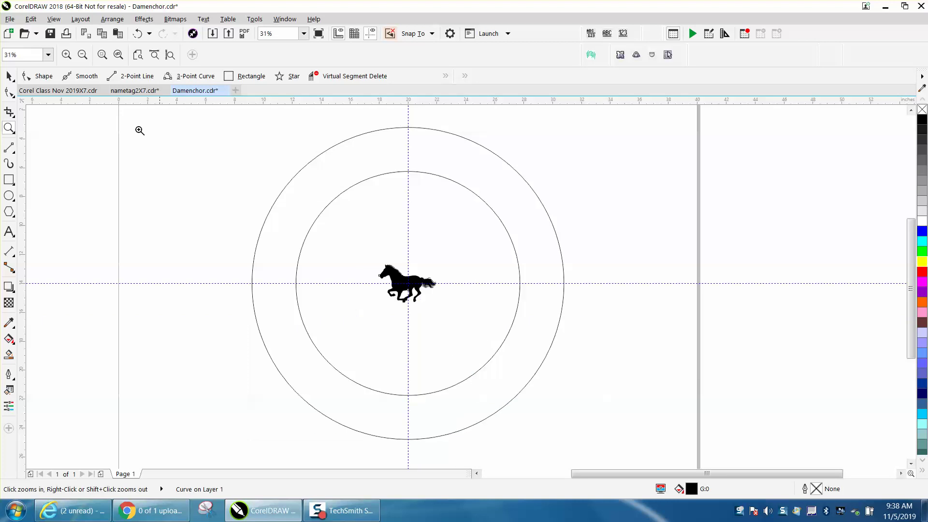
click(9, 76)
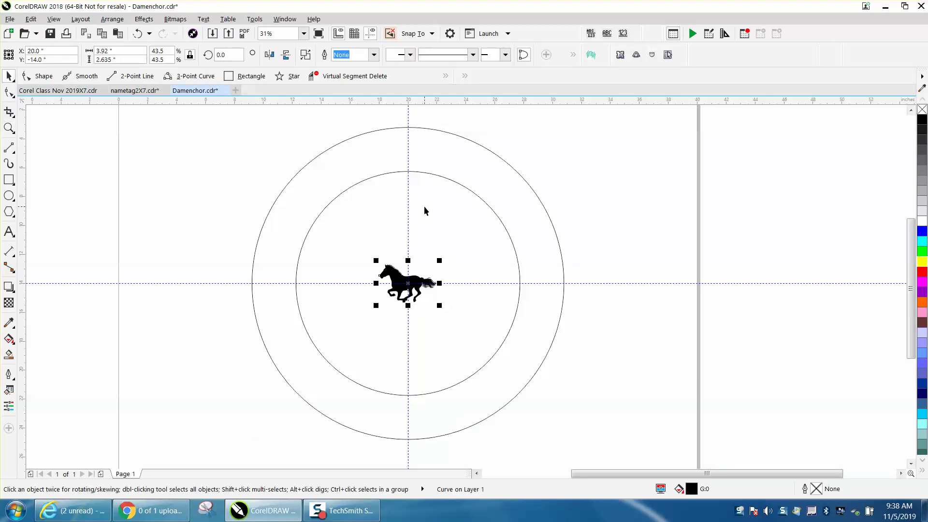
Align the horse to the top of the outer circle and zoom in around it.
shift+click(451, 135)
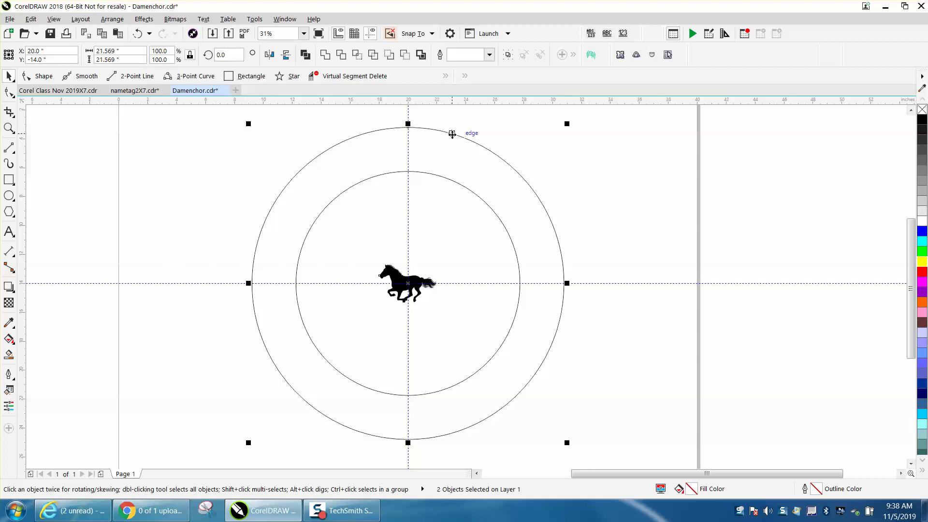
key(t)
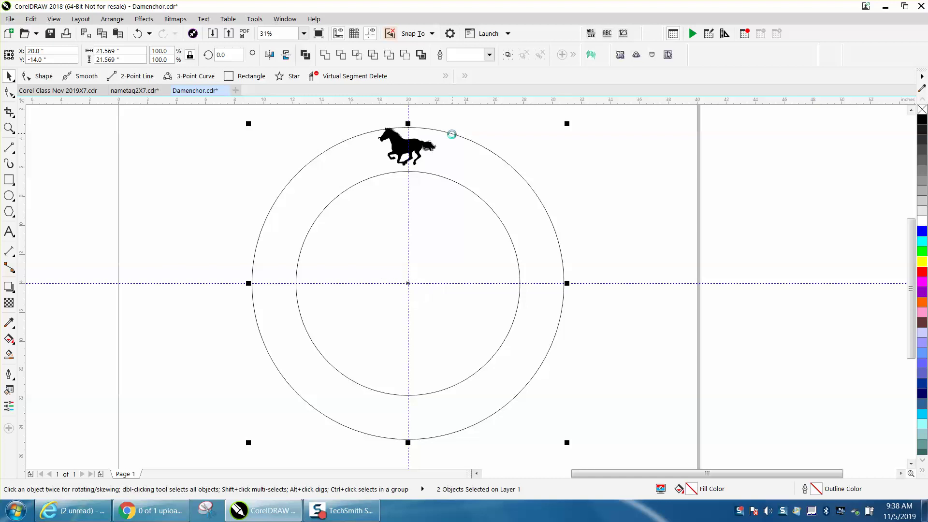
click(9, 128)
drag(331, 114, 592, 261)
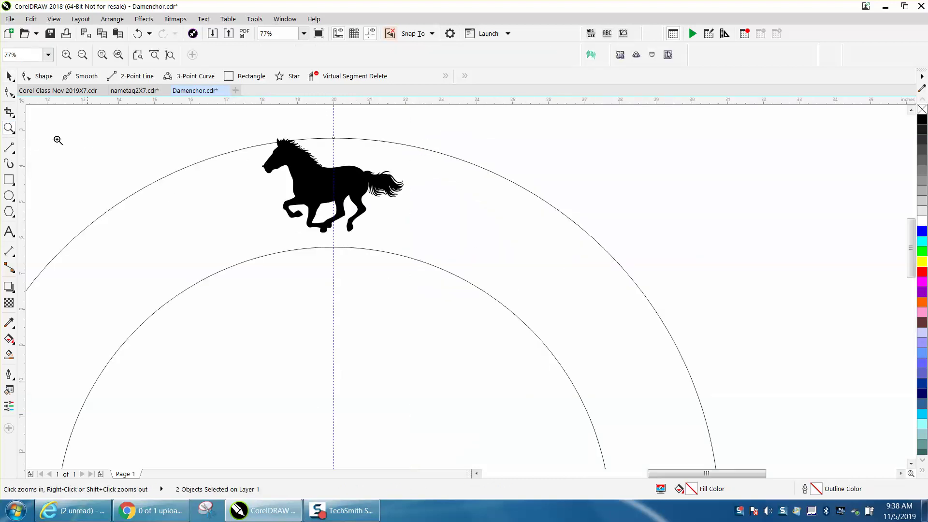
click(74, 124)
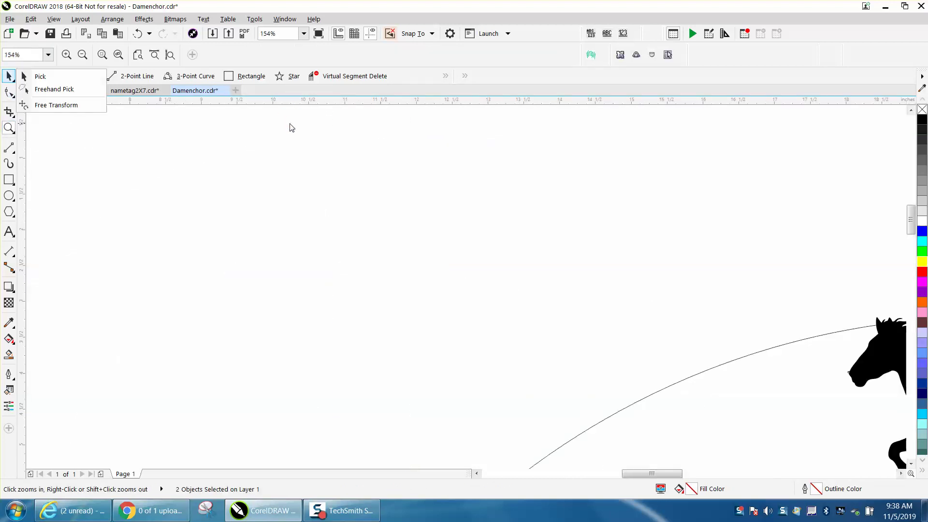
right_click(286, 164)
drag(400, 180, 575, 302)
click(9, 76)
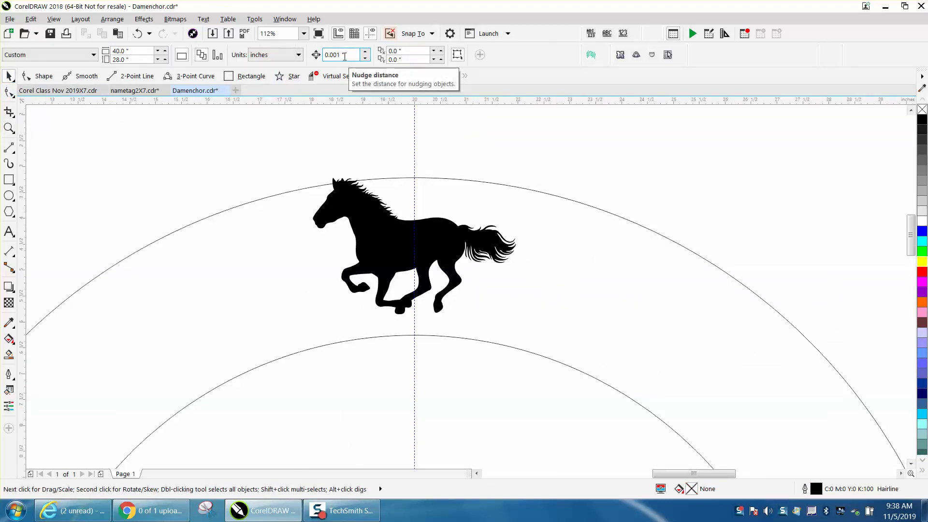
Change the nudge distance and nudge the horse down into the band between the circles.
drag(345, 56, 317, 54)
text(.01)
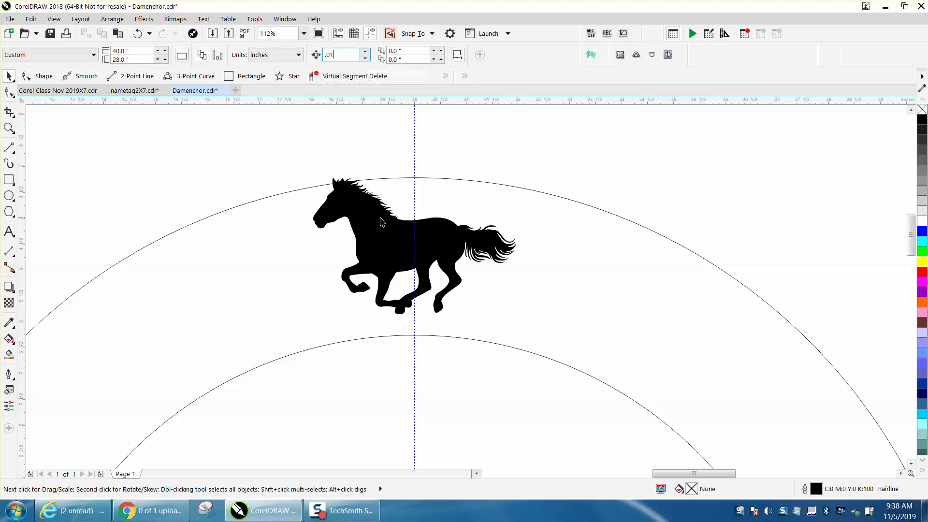
click(382, 218)
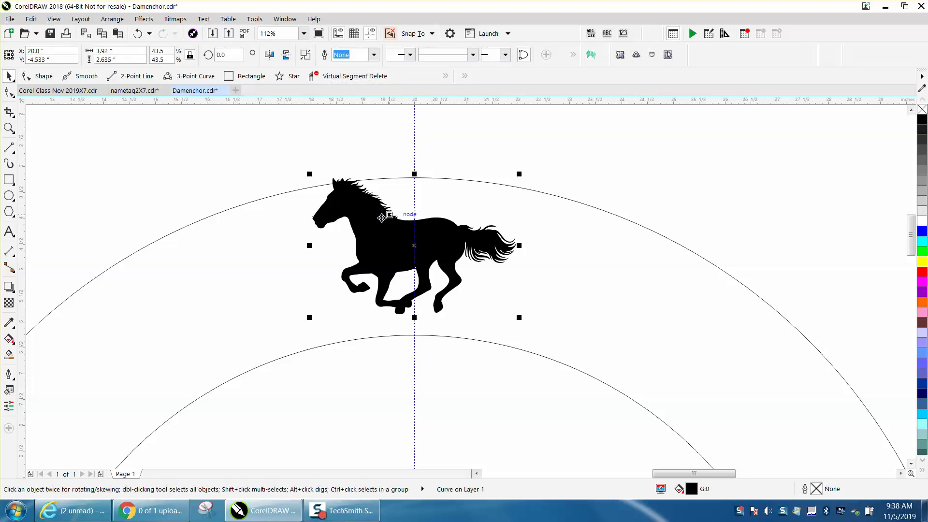
key(Down)
key(Down)
key(Down)
key(Down)
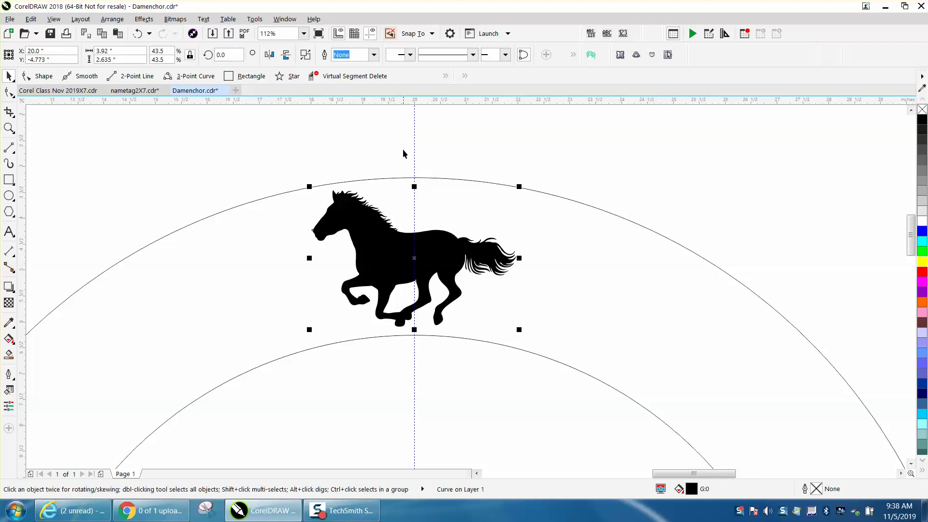
scroll(404, 154, down, 3)
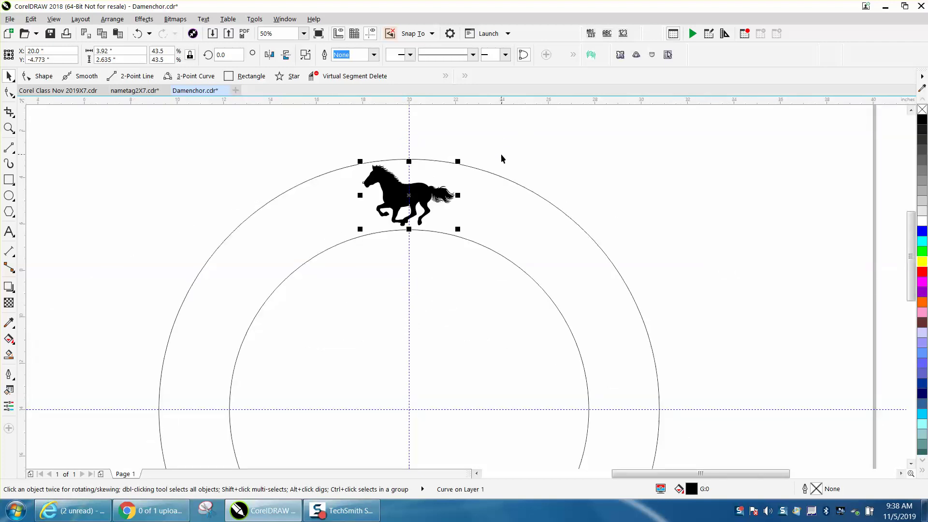
click(410, 195)
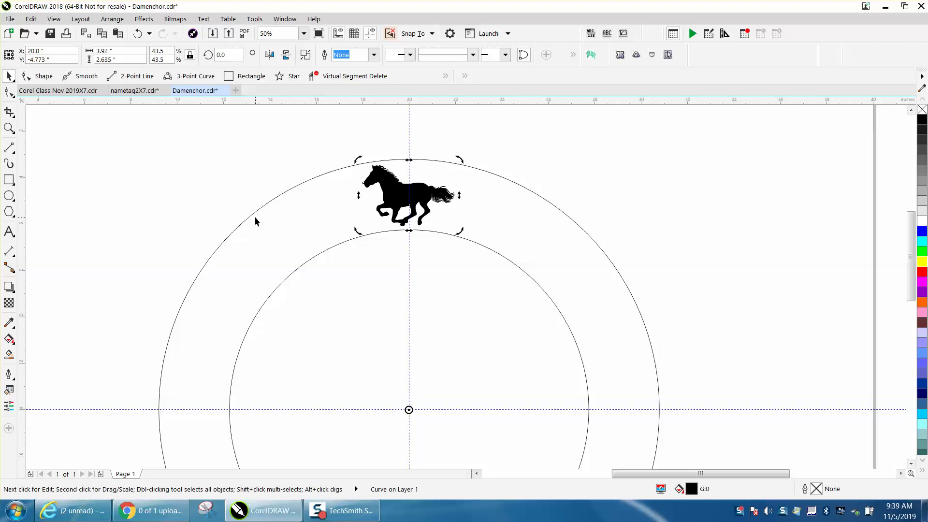
scroll(254, 217, up, 2)
scroll(474, 223, down, 2)
drag(519, 197, 519, 412)
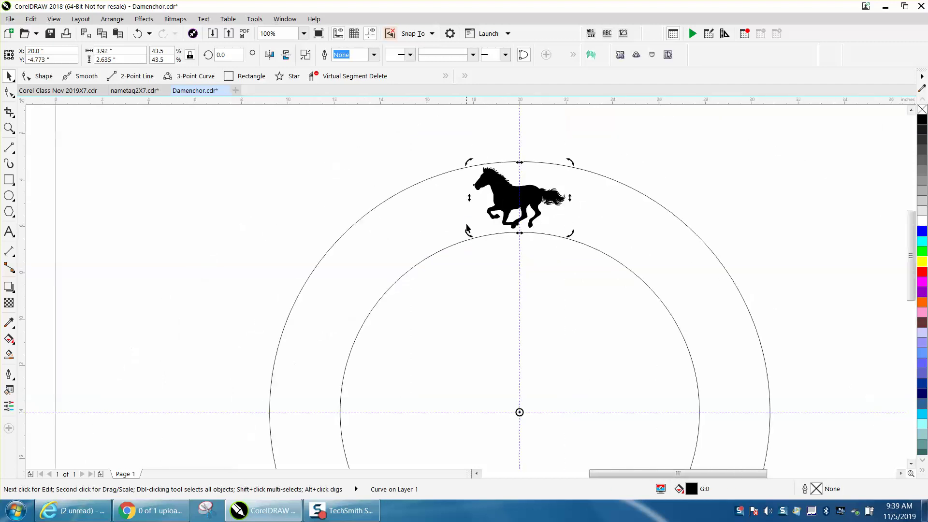
drag(572, 162, 479, 154)
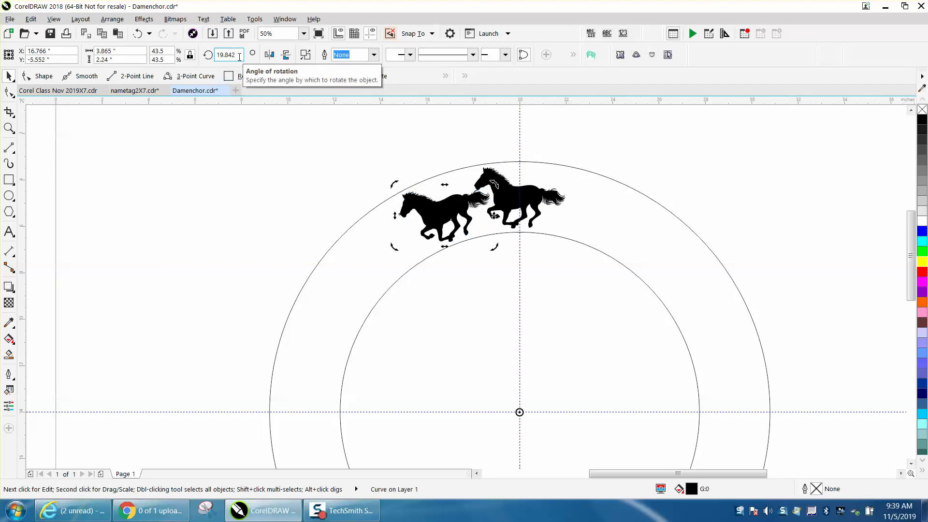
key(ctrl+z)
scroll(467, 286, down, 2)
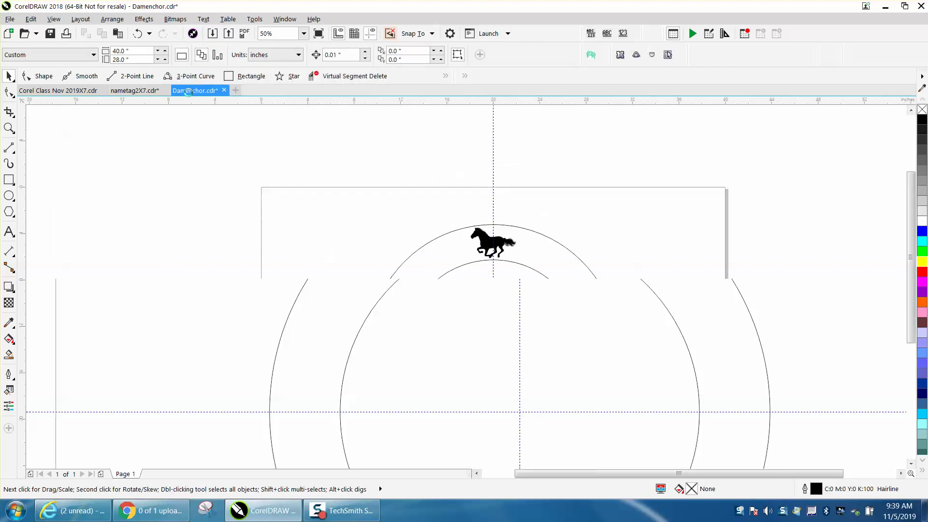
scroll(251, 205, down, 1)
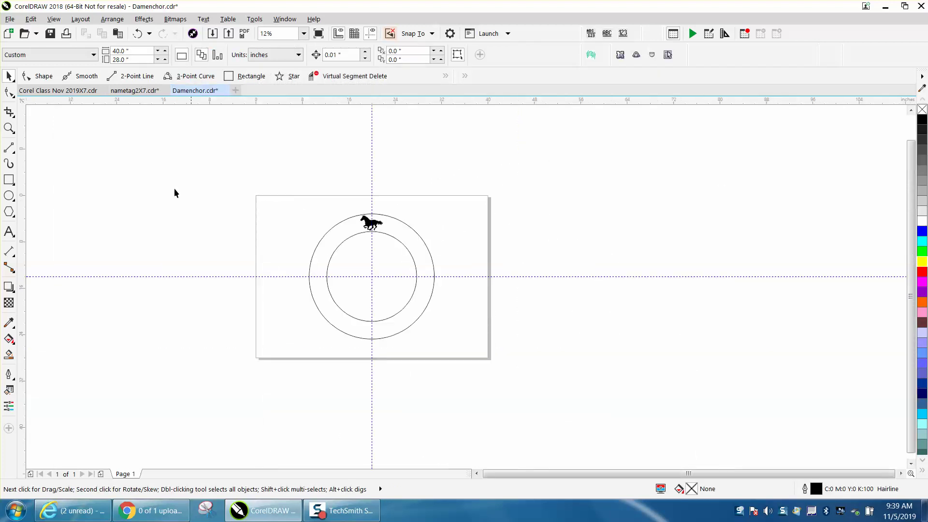
key(z)
drag(301, 206, 541, 373)
click(9, 76)
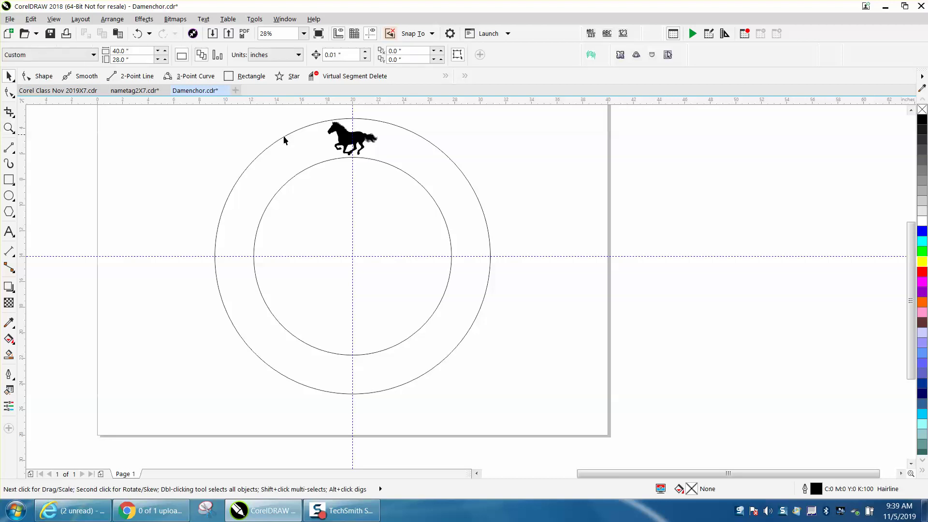
Rotate the horse by 20° with 17 copies, making a ring of 18 horses.
click(347, 144)
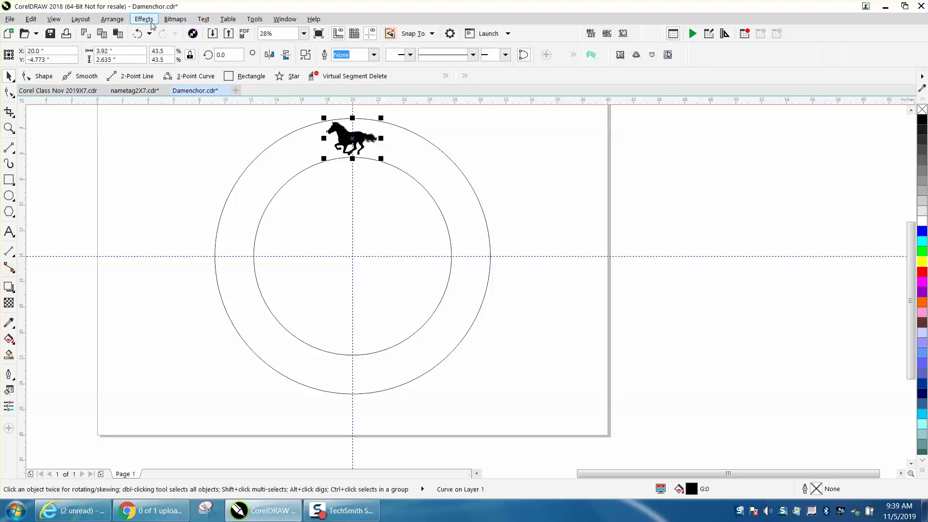
click(113, 20)
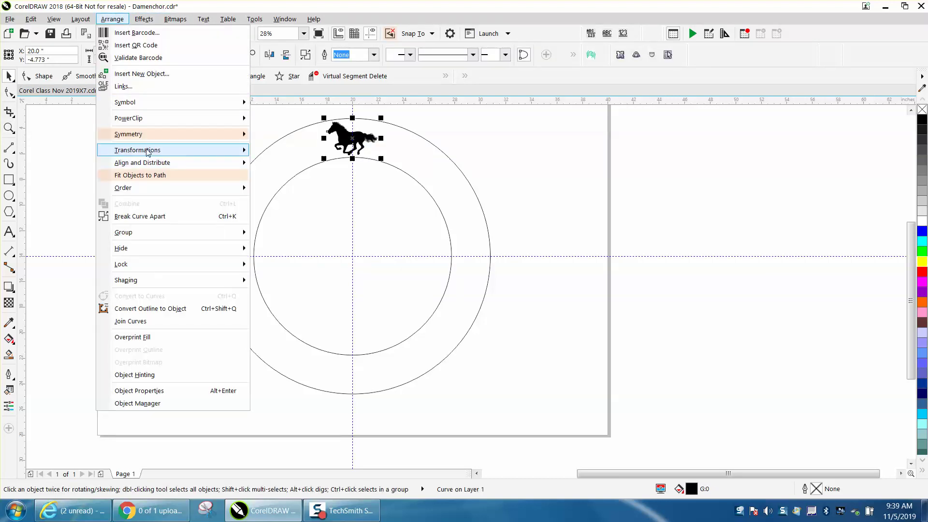
mouse_move(148, 153)
click(272, 165)
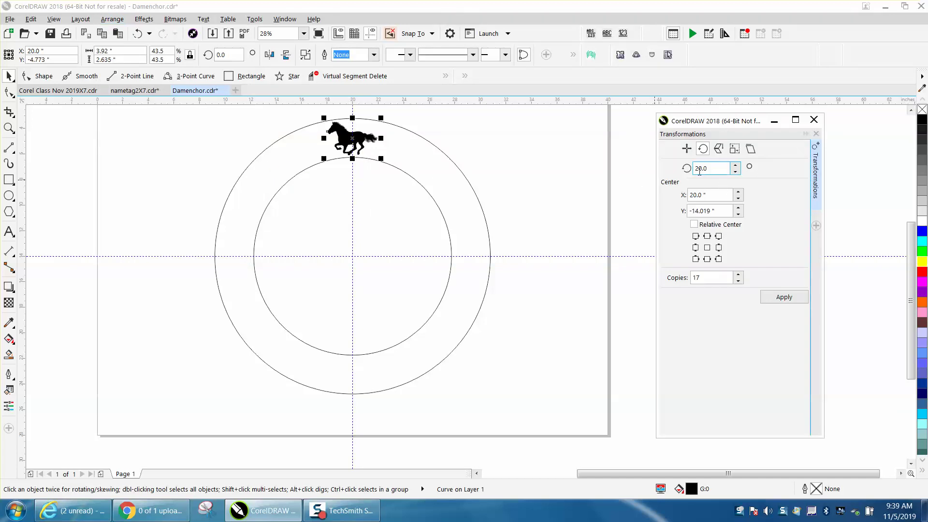
click(704, 278)
click(785, 298)
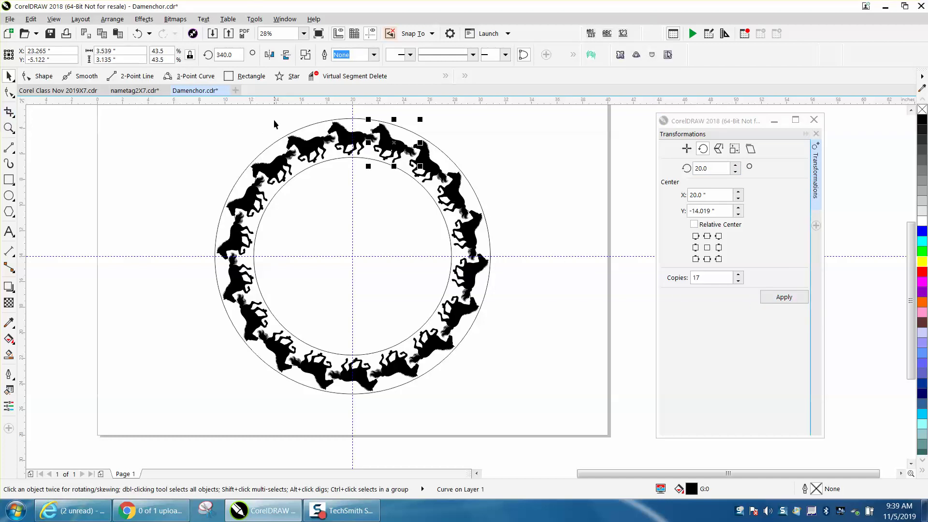
click(56, 141)
click(9, 128)
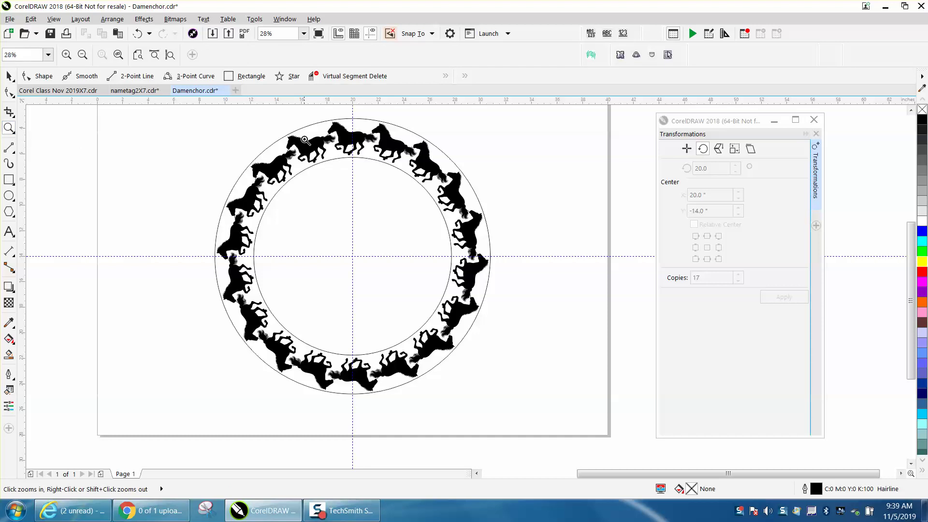
drag(320, 133, 467, 197)
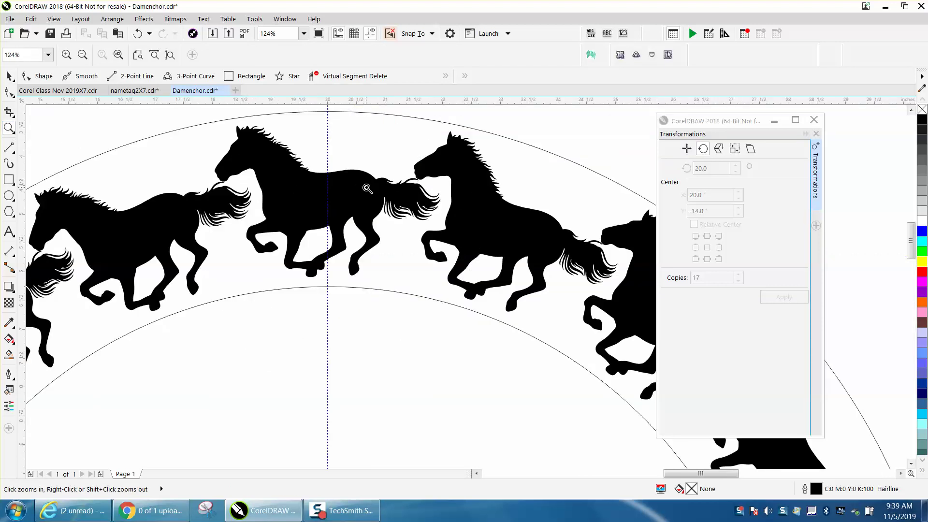
drag(189, 152, 294, 212)
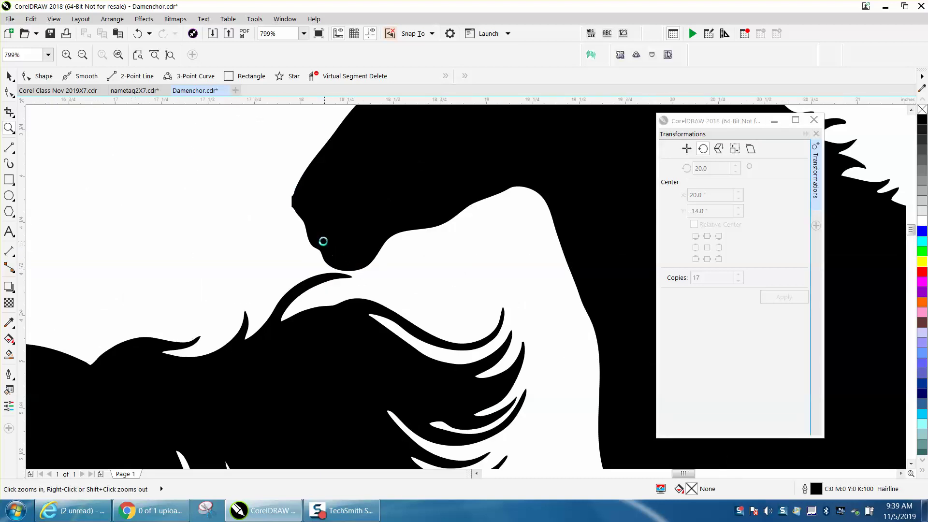
right_click(323, 241)
right_click(323, 236)
right_click(323, 236)
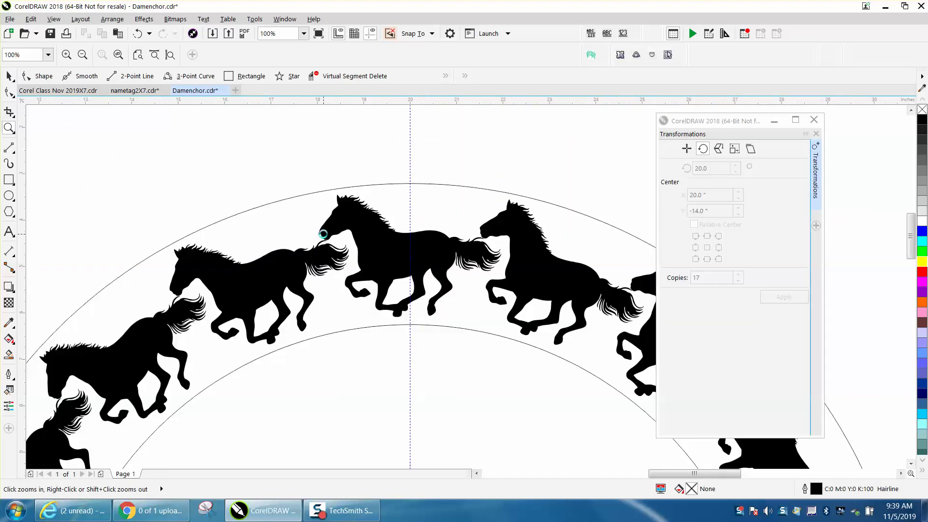
right_click(323, 234)
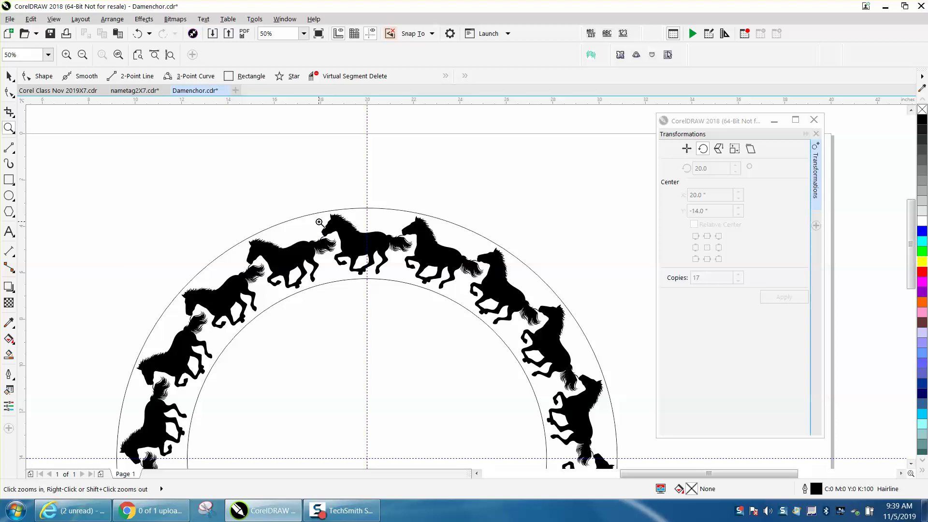
drag(317, 219, 350, 249)
drag(249, 232, 359, 297)
right_click(266, 261)
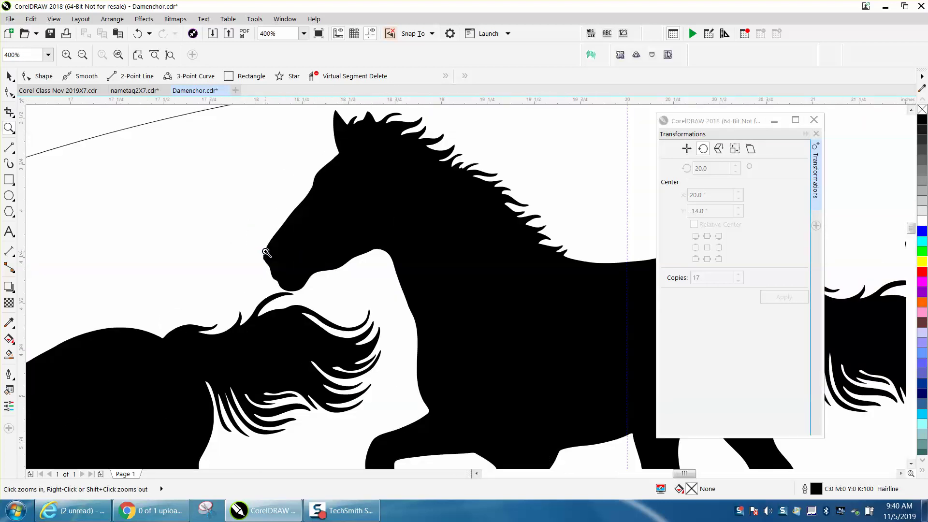
right_click(266, 252)
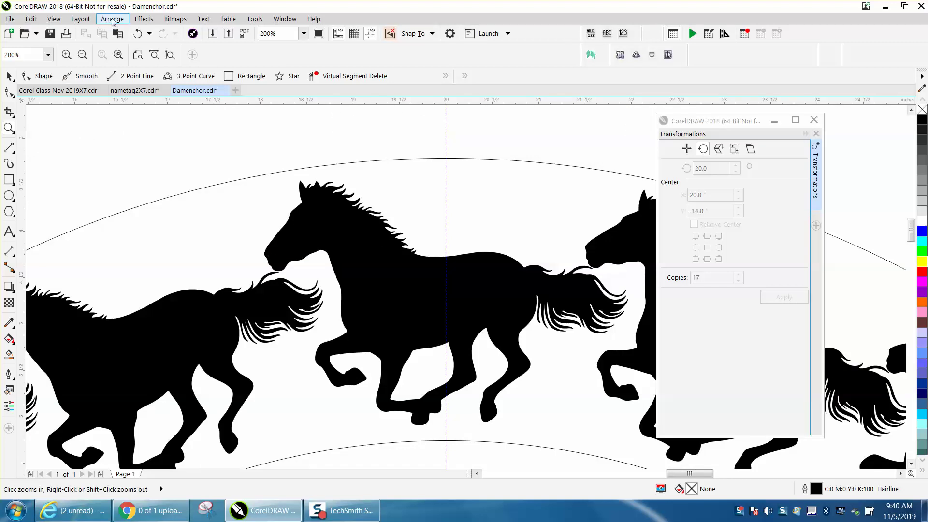
Undo the rotated horse copies, close the Transformations docker, and zoom in on the horse's head.
click(138, 33)
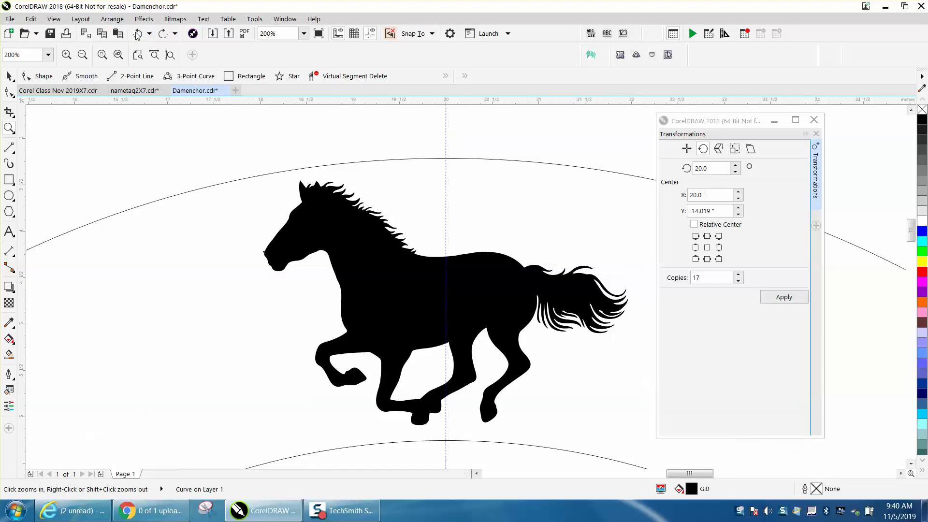
click(814, 119)
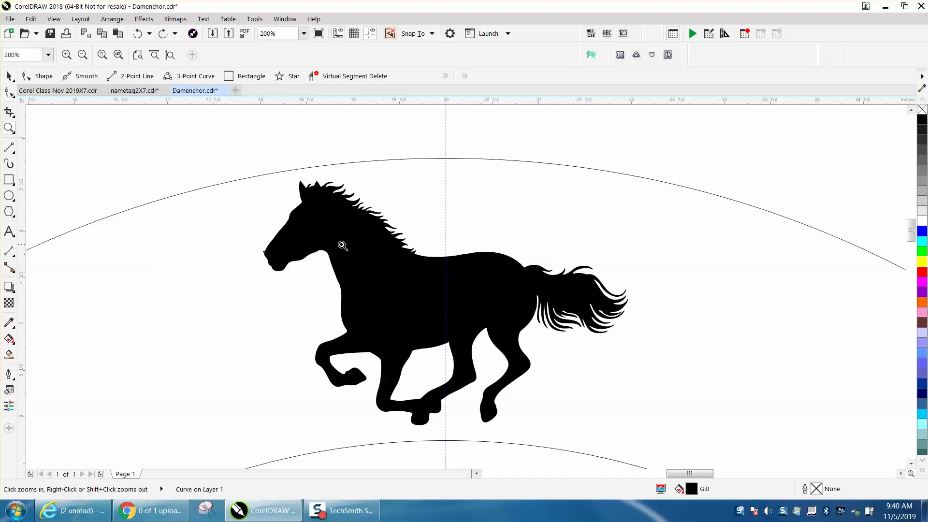
drag(162, 182, 453, 333)
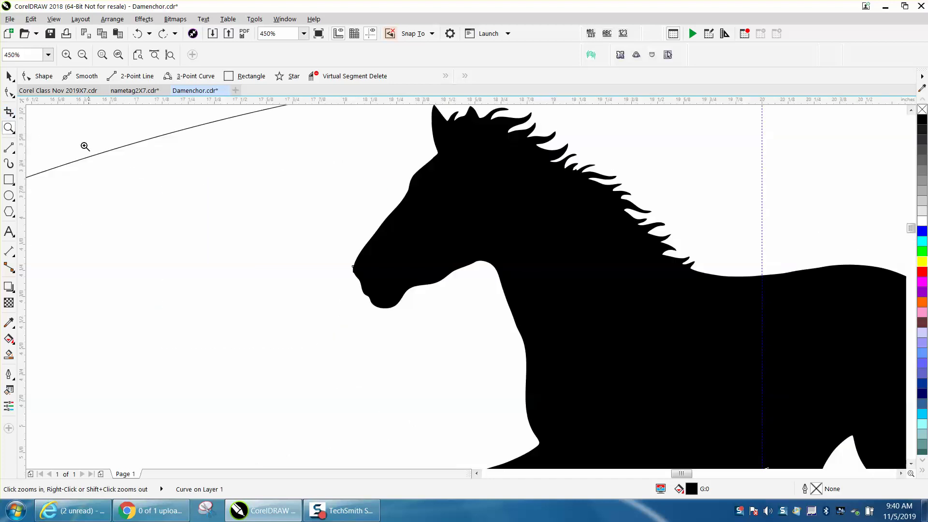
key(space)
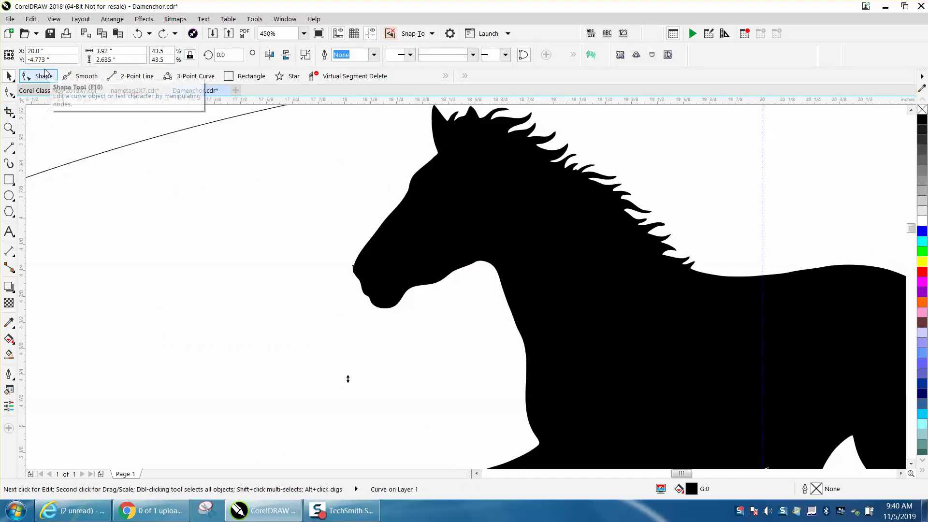
Zoom in close on the horse's nose tip with the Shape tool active.
click(9, 92)
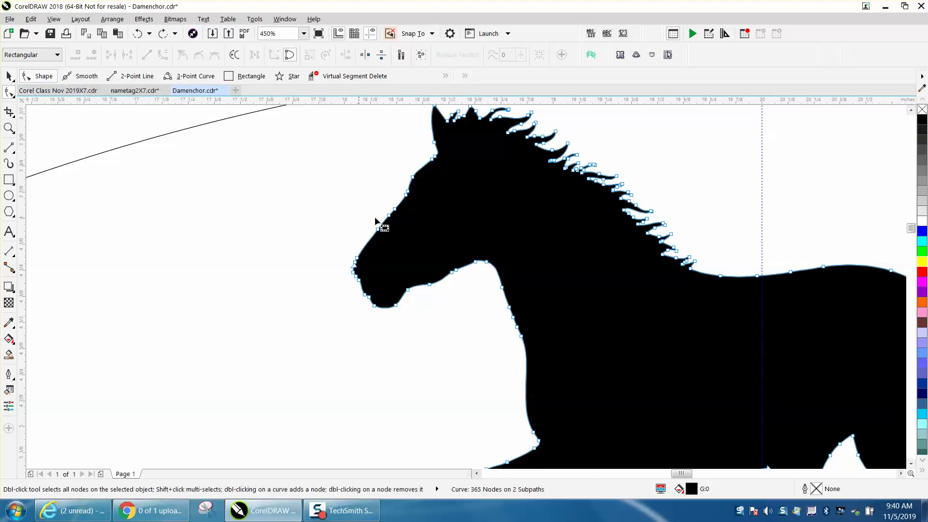
click(9, 128)
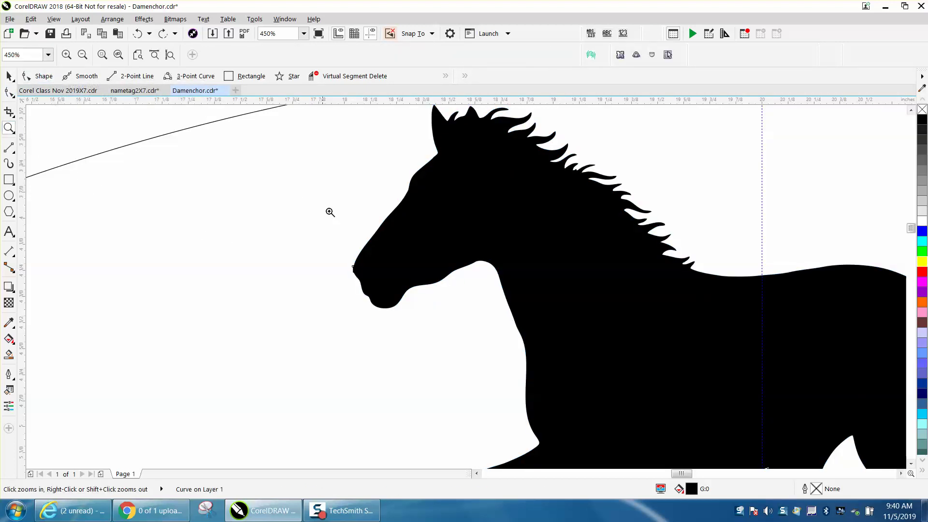
drag(328, 222, 491, 341)
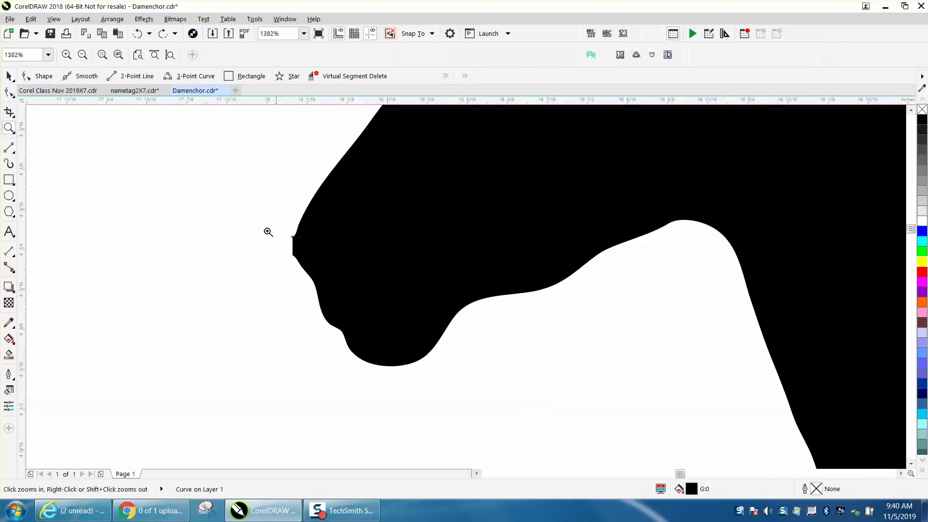
drag(251, 224, 409, 287)
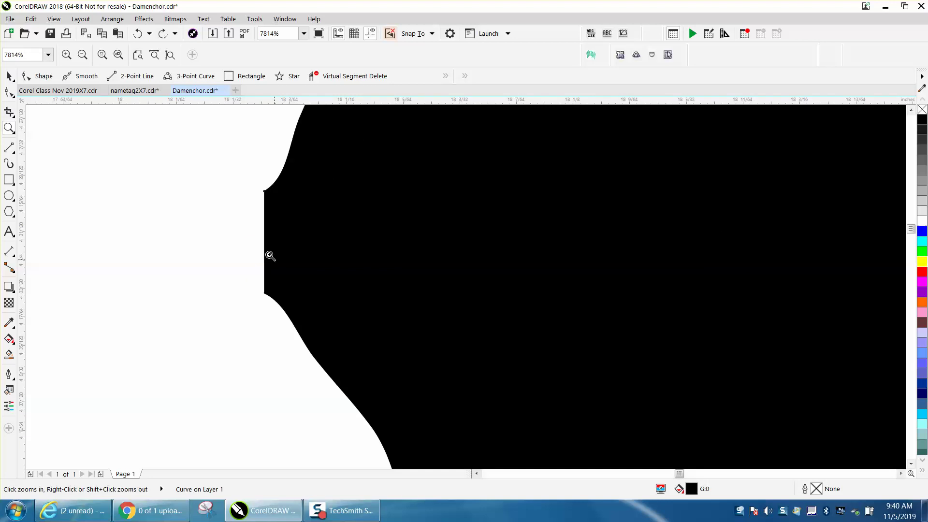
click(8, 91)
scroll(260, 206, down, 2)
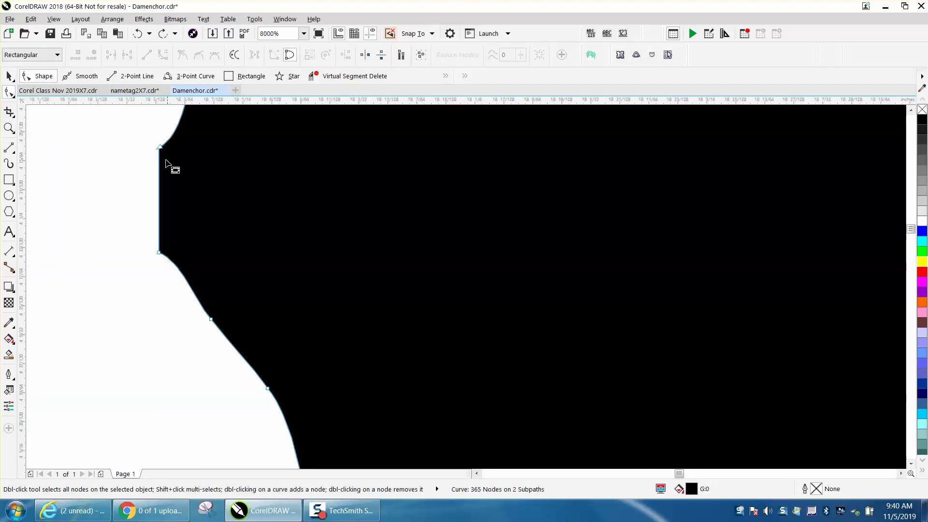
Delete the two square corner nodes at the nose, leaving a 363-node curve.
drag(142, 133, 164, 260)
key(Delete)
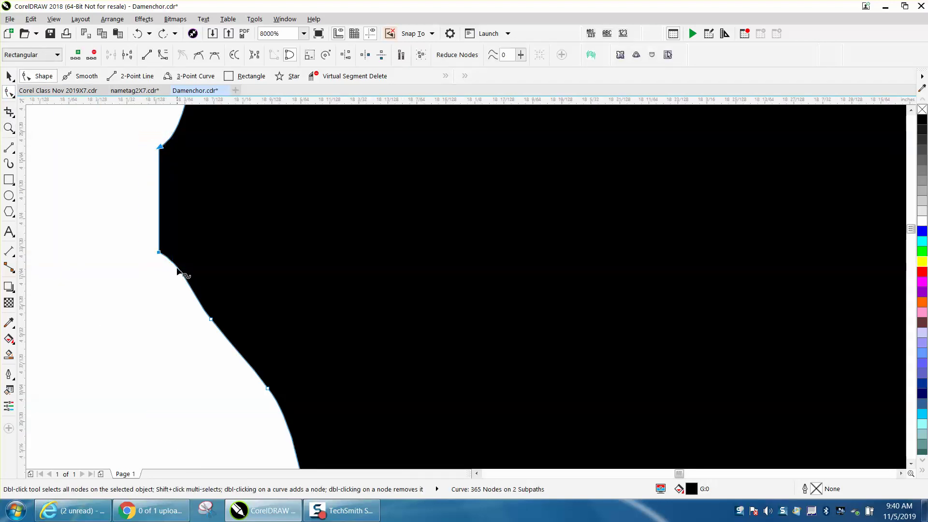
scroll(244, 271, down, 2)
scroll(245, 270, down, 4)
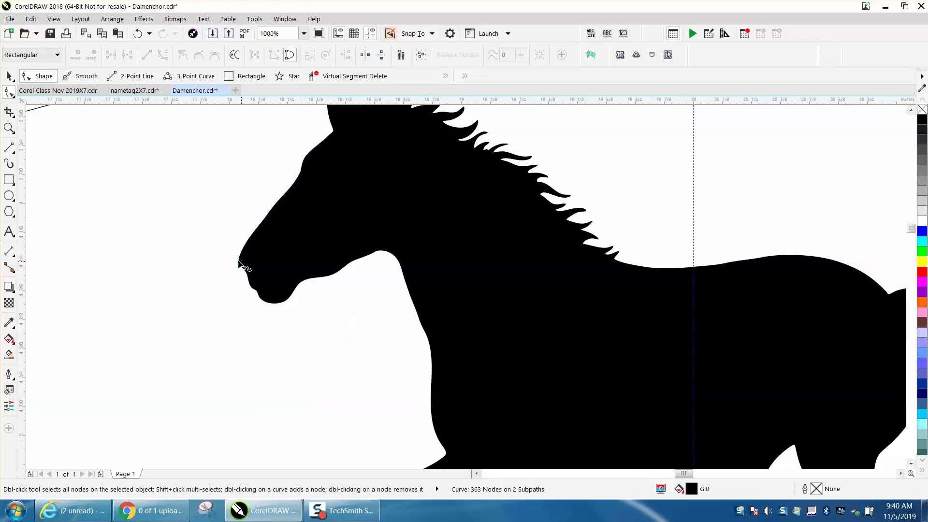
scroll(290, 264, down, 2)
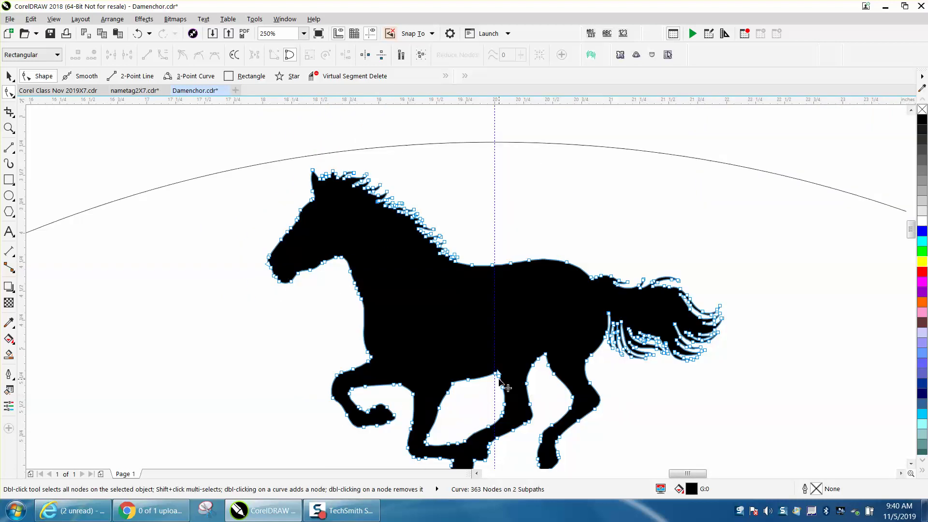
scroll(402, 360, down, 2)
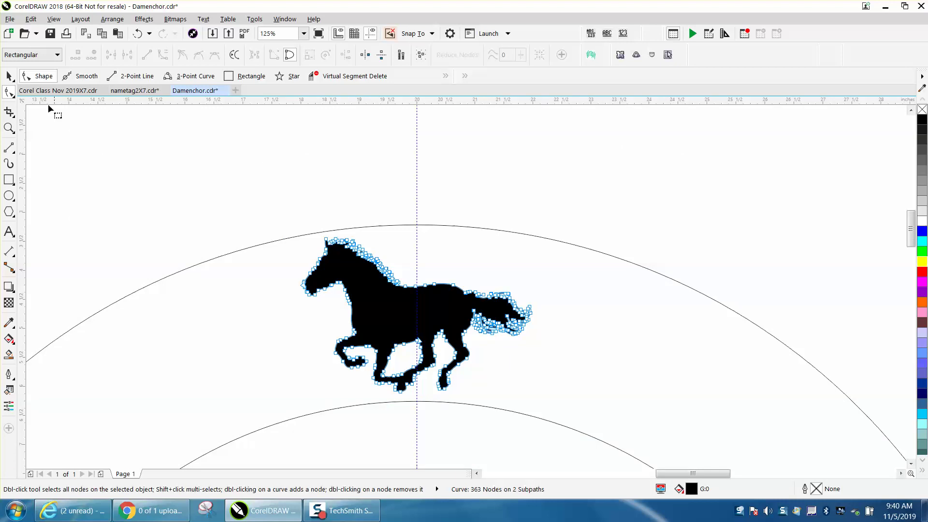
click(9, 76)
Rotate the reshaped horse by 20° about centre 20/-14 with 18 copies.
scroll(320, 173, down, 2)
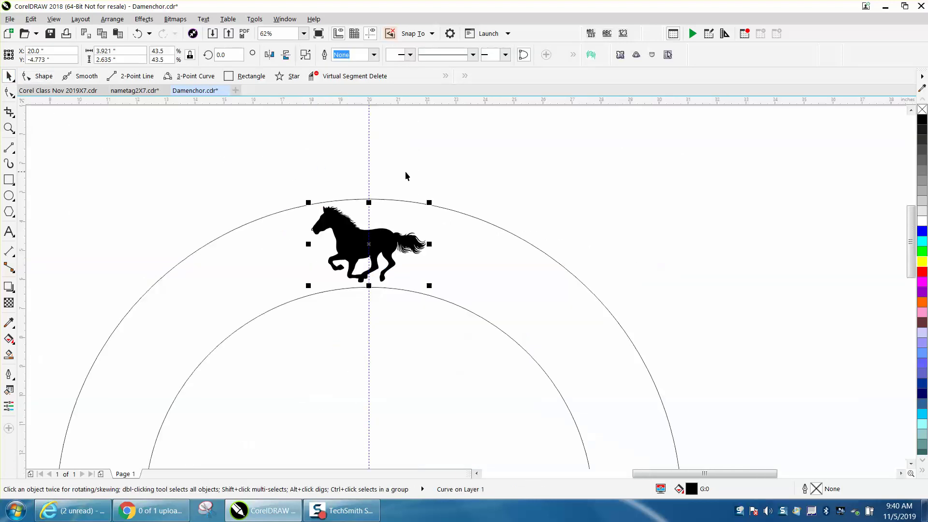
click(113, 19)
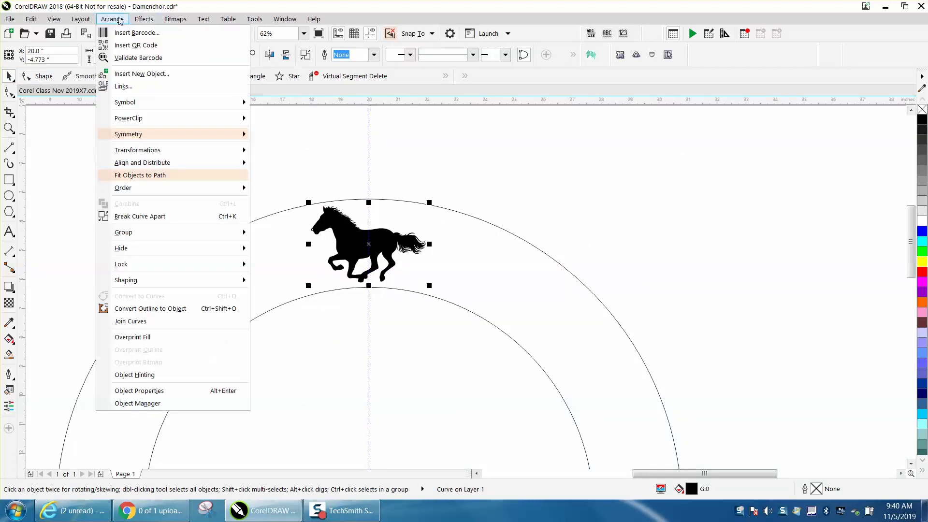
mouse_move(157, 169)
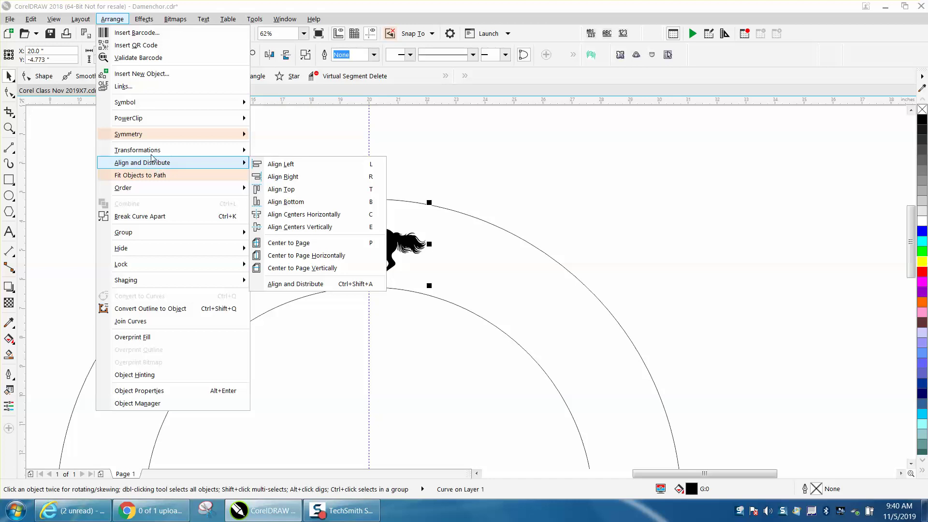
mouse_move(152, 151)
click(275, 164)
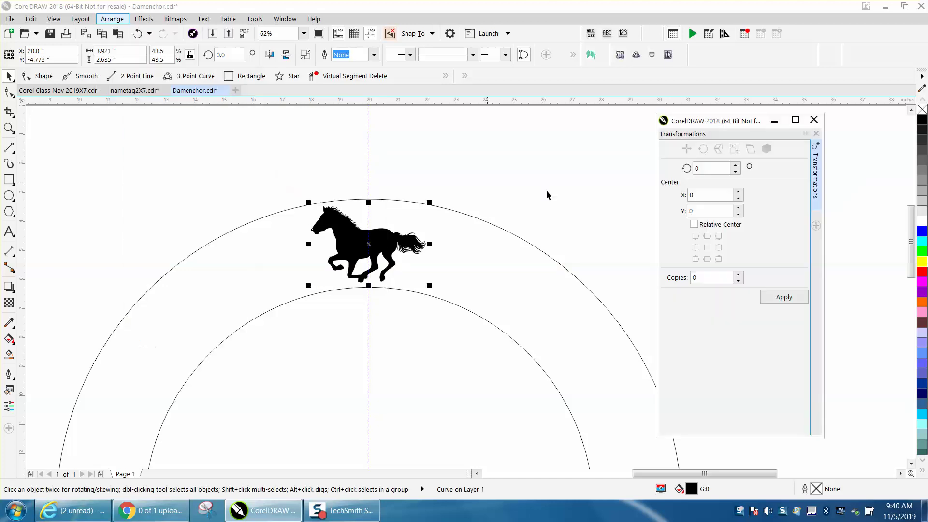
click(713, 280)
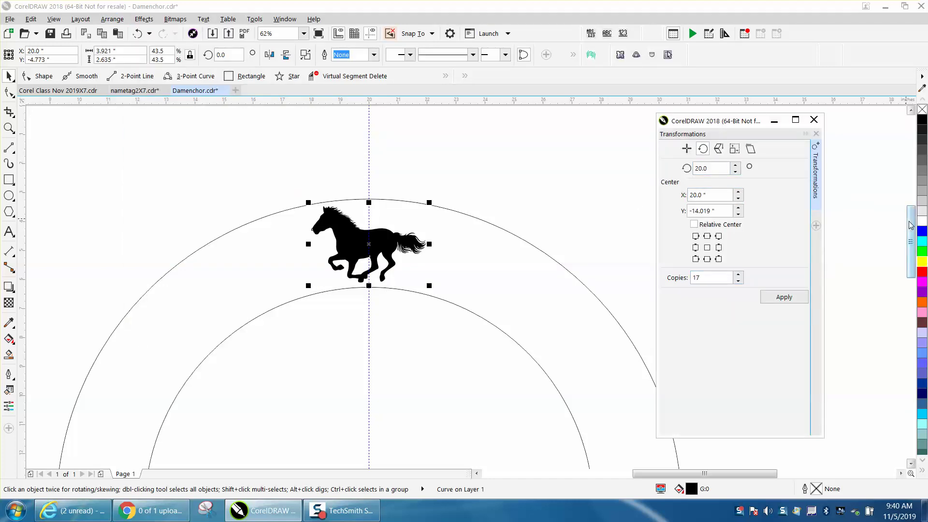
scroll(910, 232, down, 2)
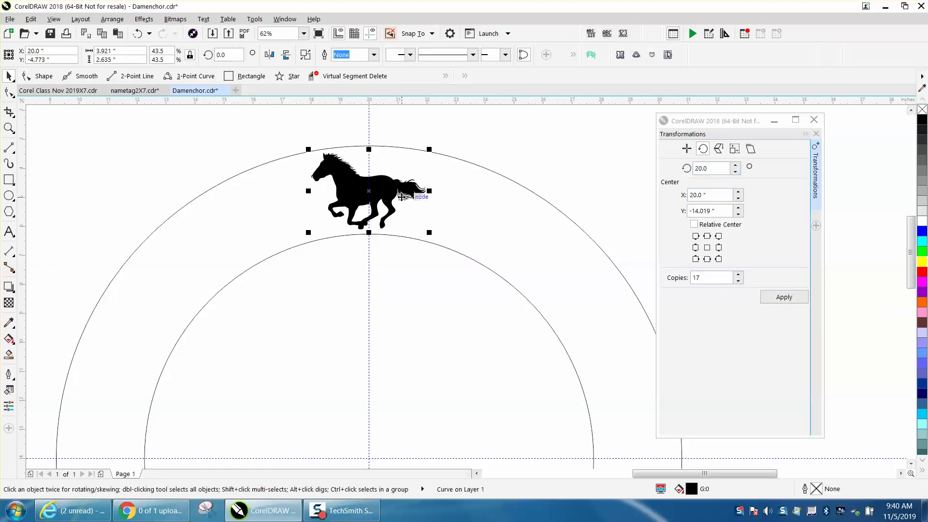
click(739, 274)
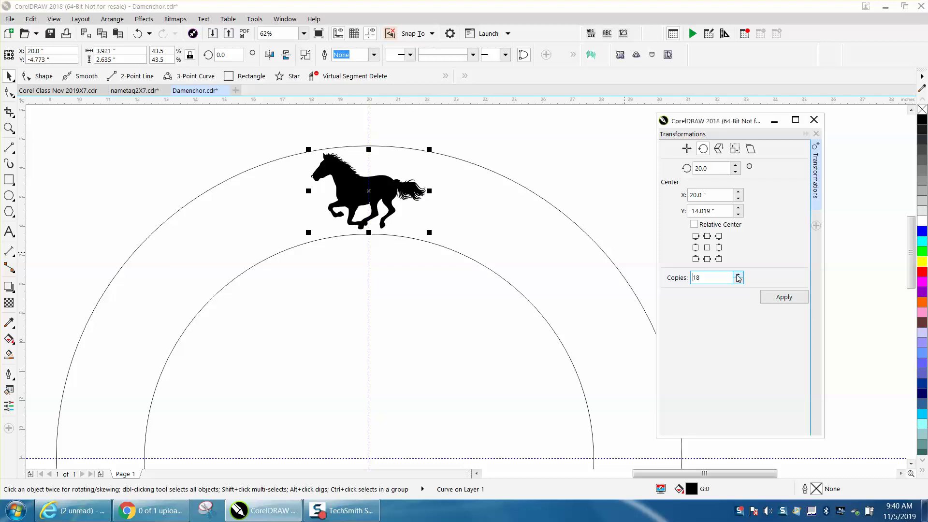
click(780, 298)
Delete the duplicate horse stacked under the top horse and zoom out to the whole ring.
click(484, 167)
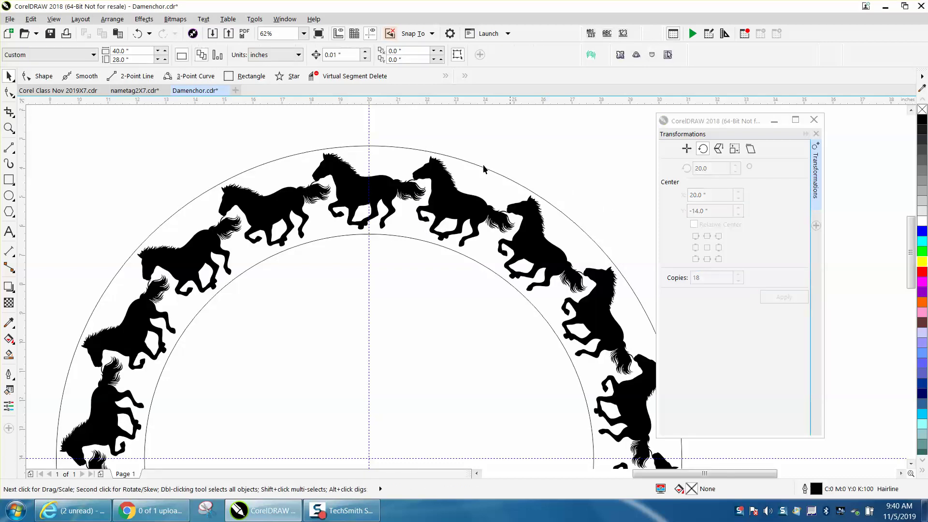
drag(391, 188, 391, 152)
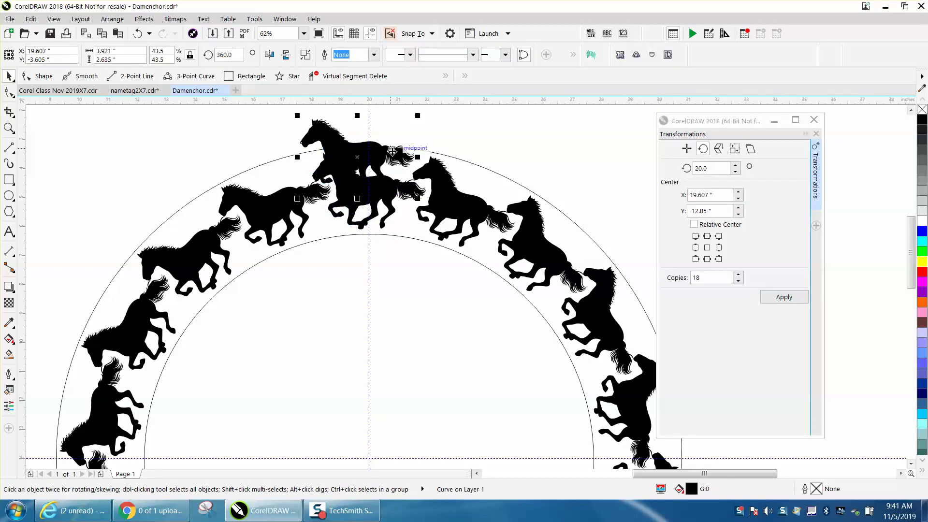
key(Delete)
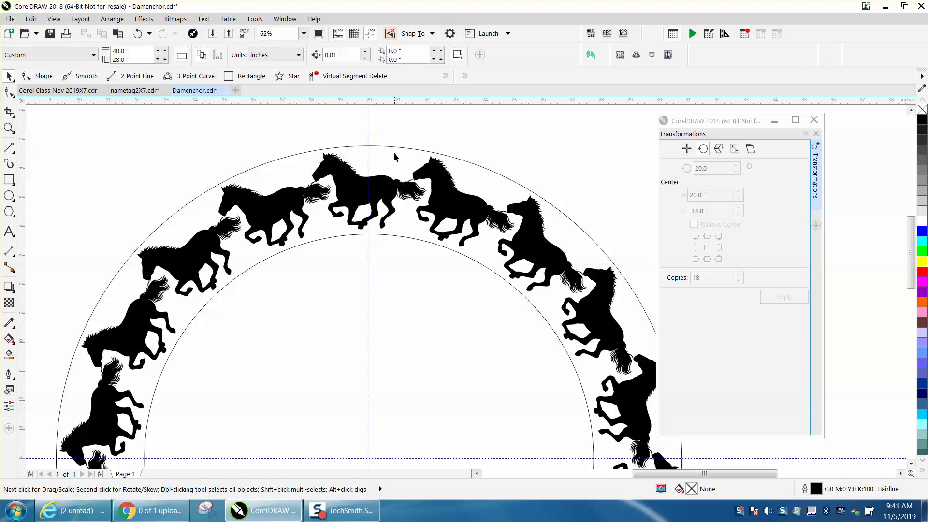
scroll(380, 152, down, 2)
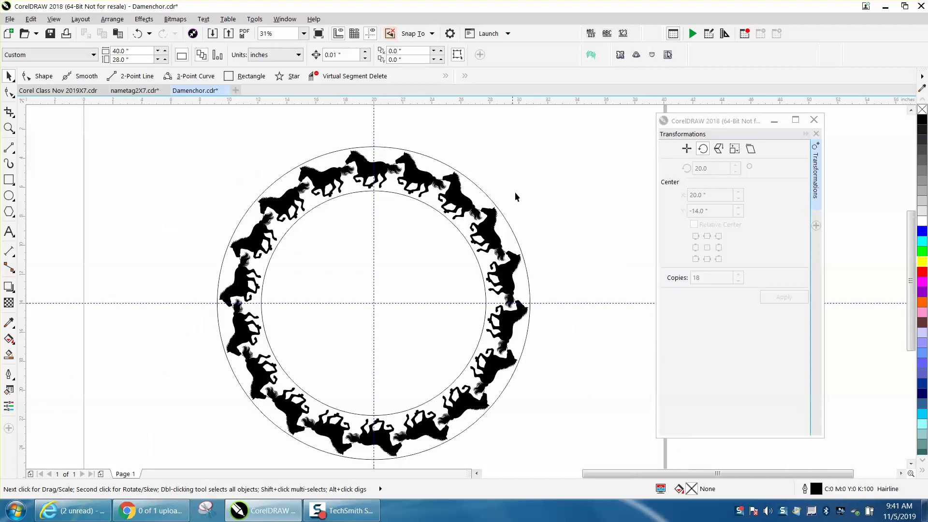
Close the Transformations docker and zoom in to inspect the horses at the top of the ring.
click(814, 120)
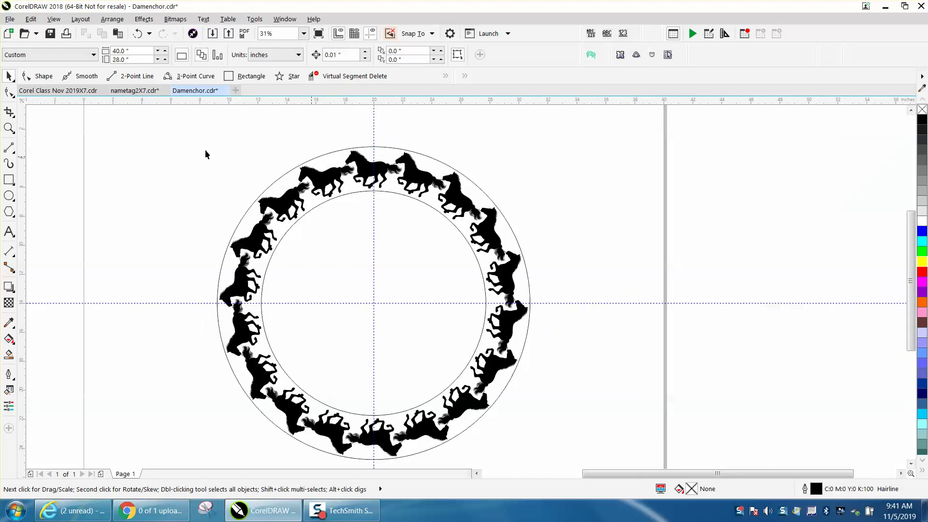
click(8, 128)
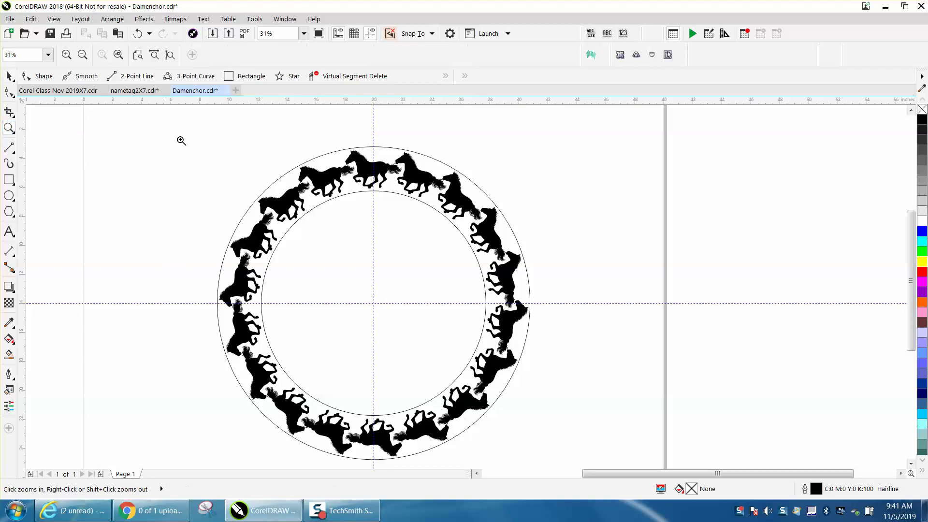
drag(192, 143, 569, 280)
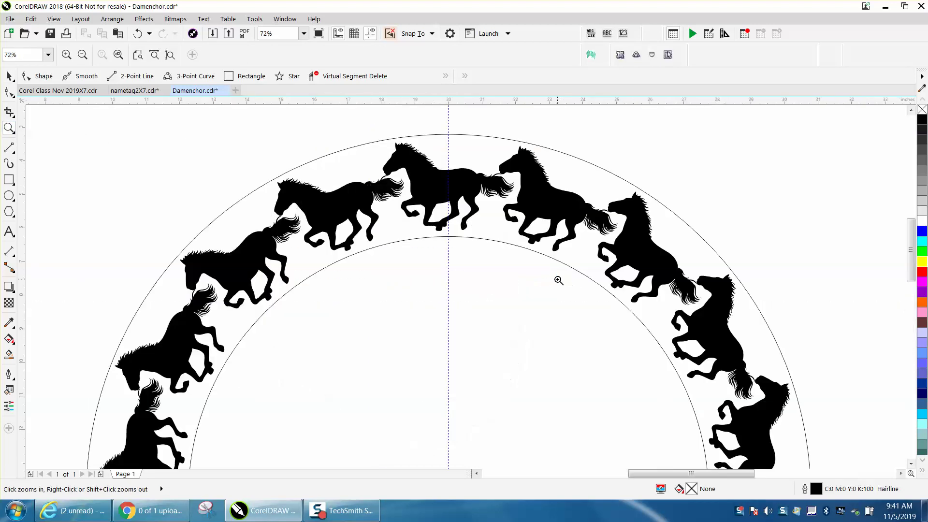
drag(378, 159, 442, 202)
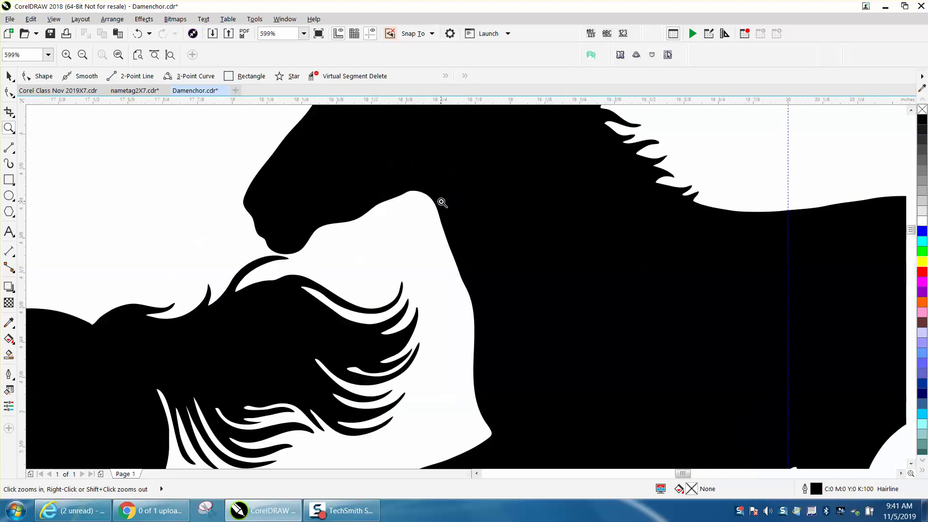
right_click(442, 203)
right_click(435, 204)
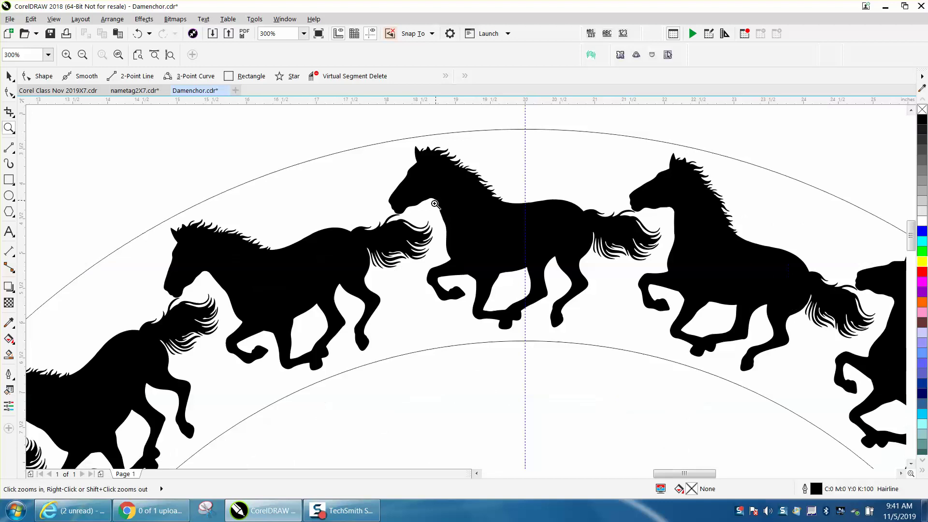